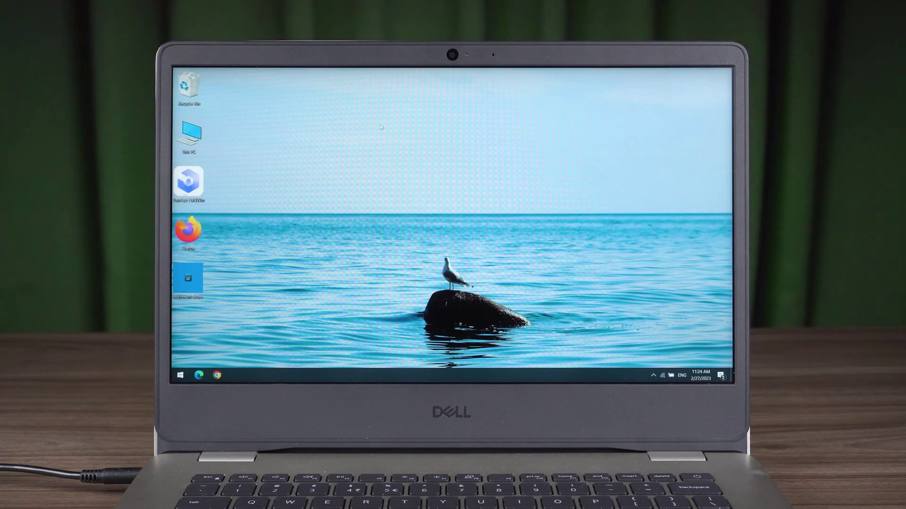
Refresh the desktop, then open 'Find and fix problems with Windows Update' from Start search.
right_click(381, 127)
right_click(342, 169)
left_click(373, 192)
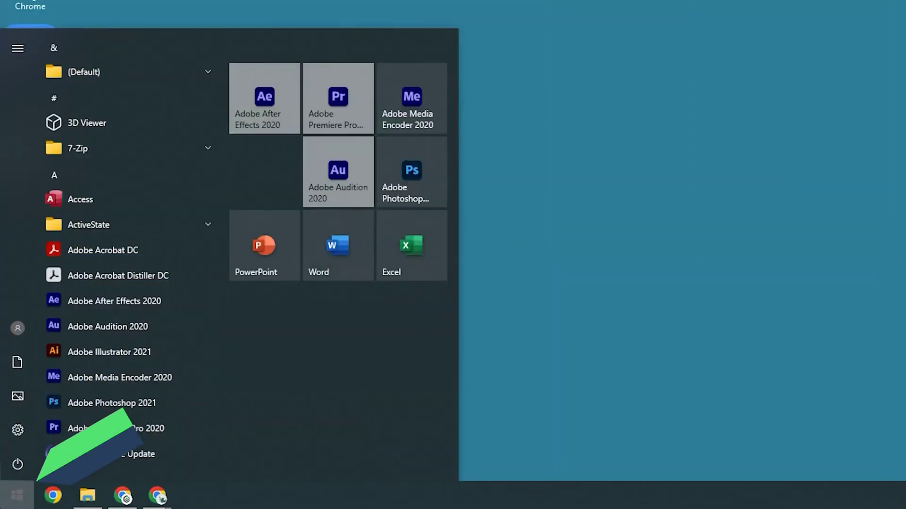
type("tro")
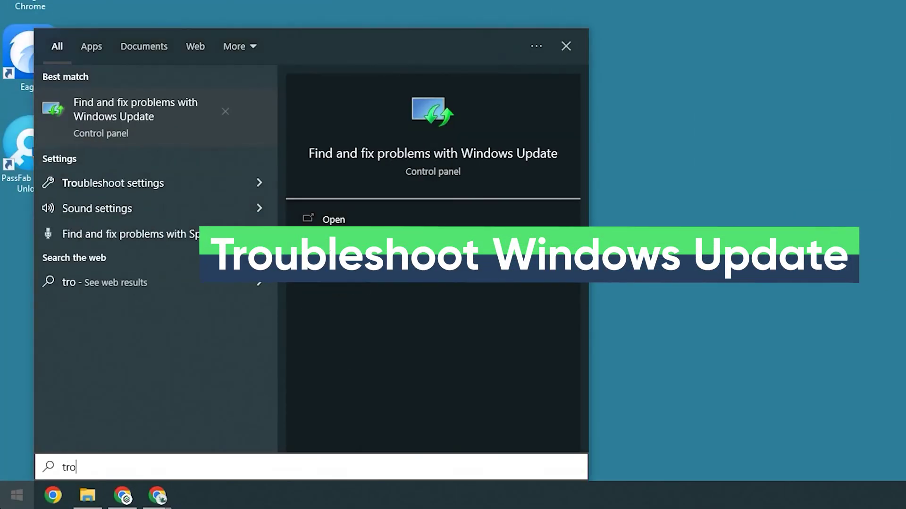
type("ubleshoot Window")
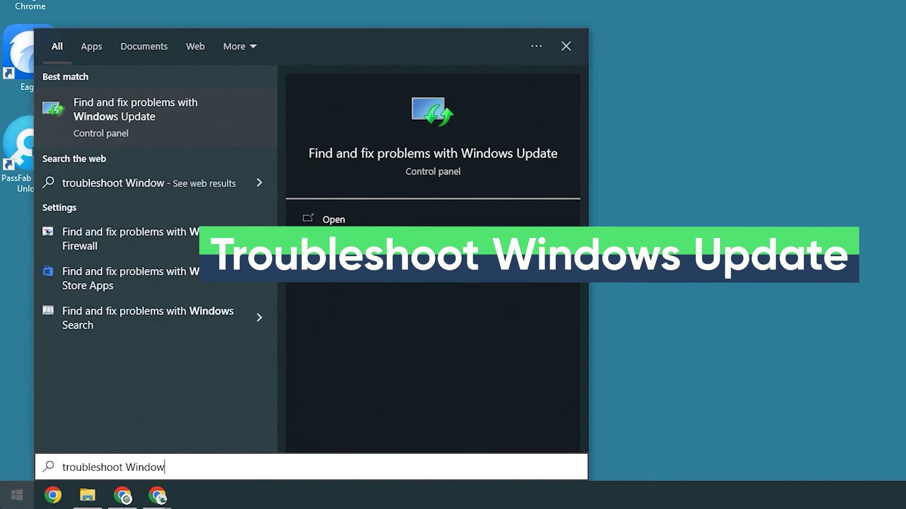
type("s update")
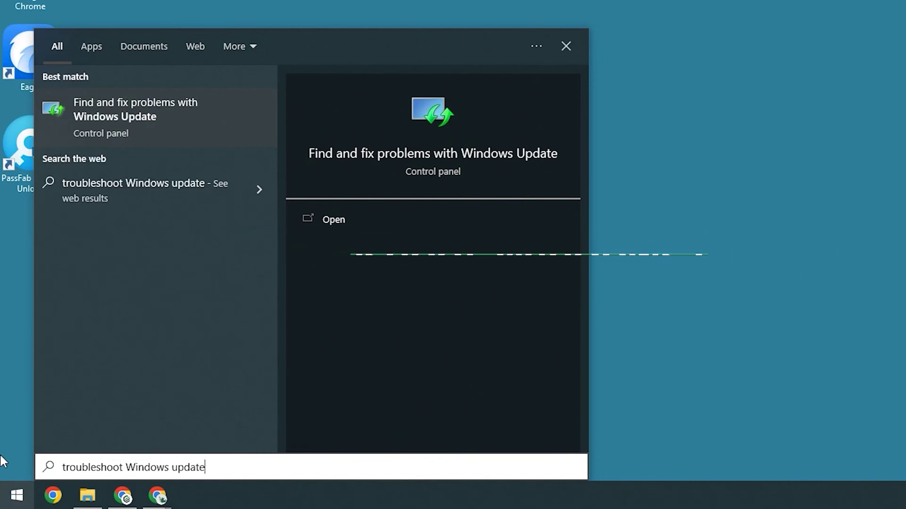
left_click(135, 117)
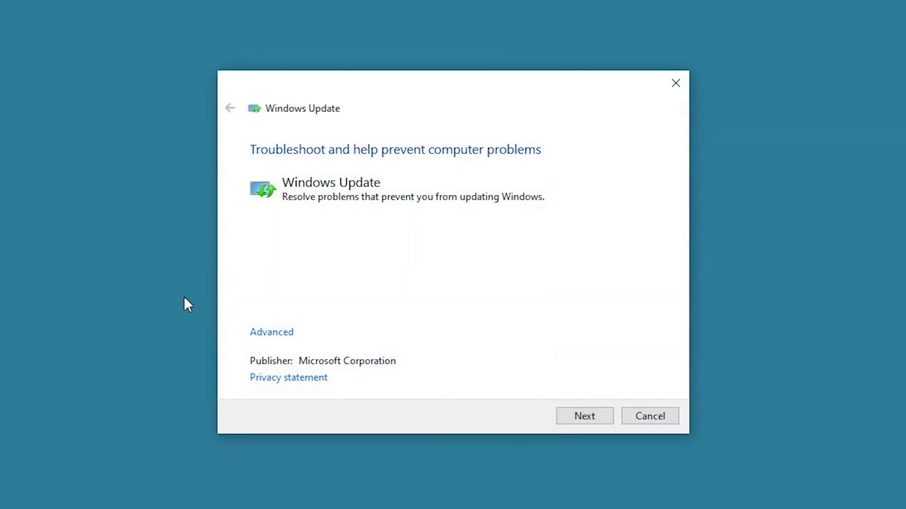
Start the Windows Update troubleshooter's scan for update problems.
left_click(585, 416)
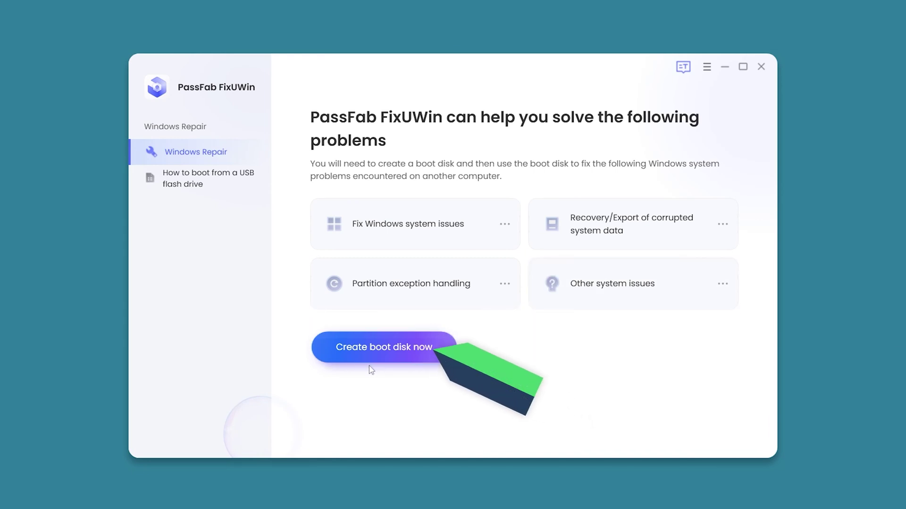
Build a Windows 10 (x64) boot disk on the SanDisk Ultra USB 3.0, then view the USB-boot tutorial.
left_click(386, 354)
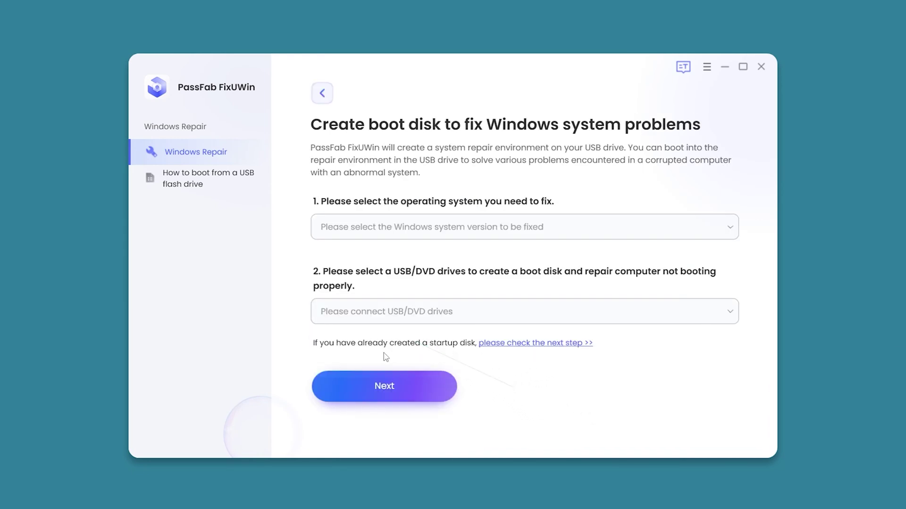
left_click(400, 226)
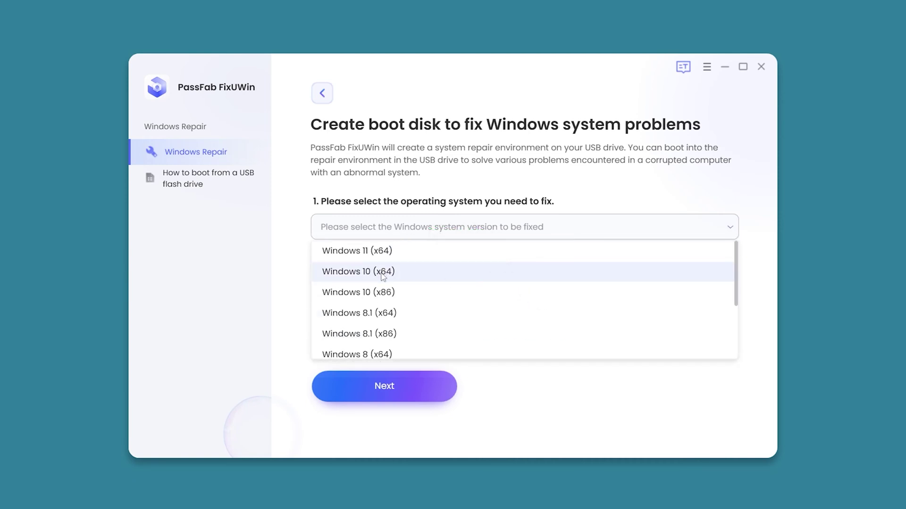
left_click(384, 272)
left_click(405, 312)
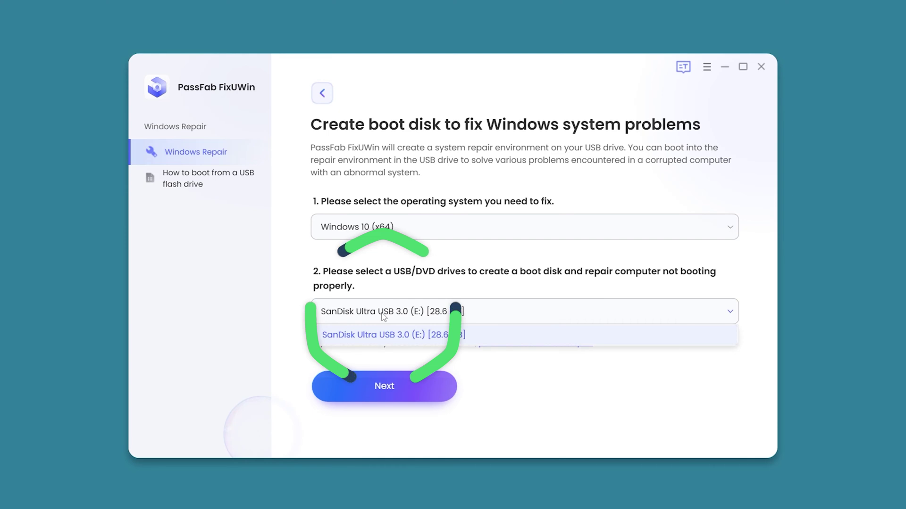
left_click(394, 335)
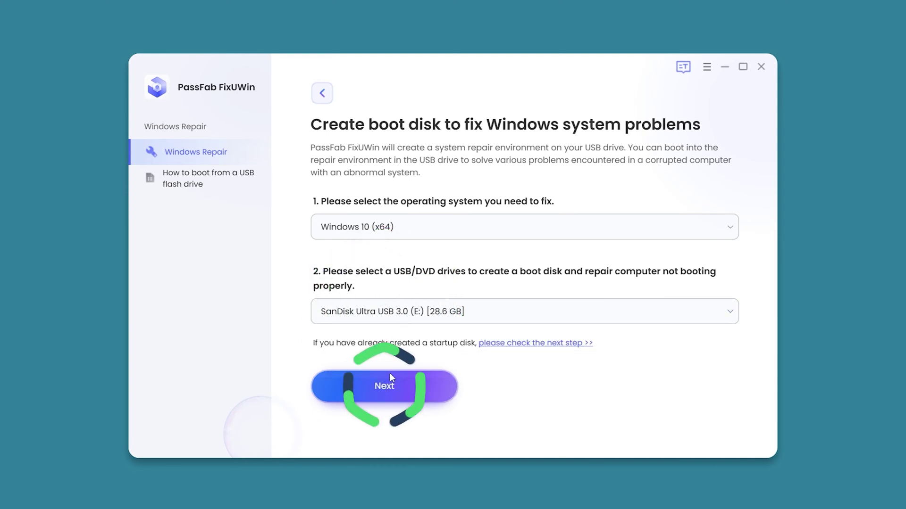
left_click(395, 394)
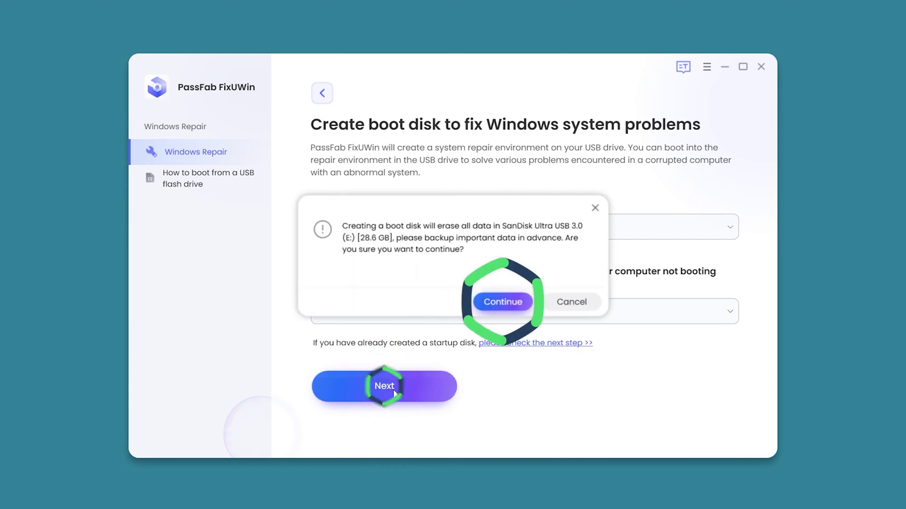
left_click(503, 303)
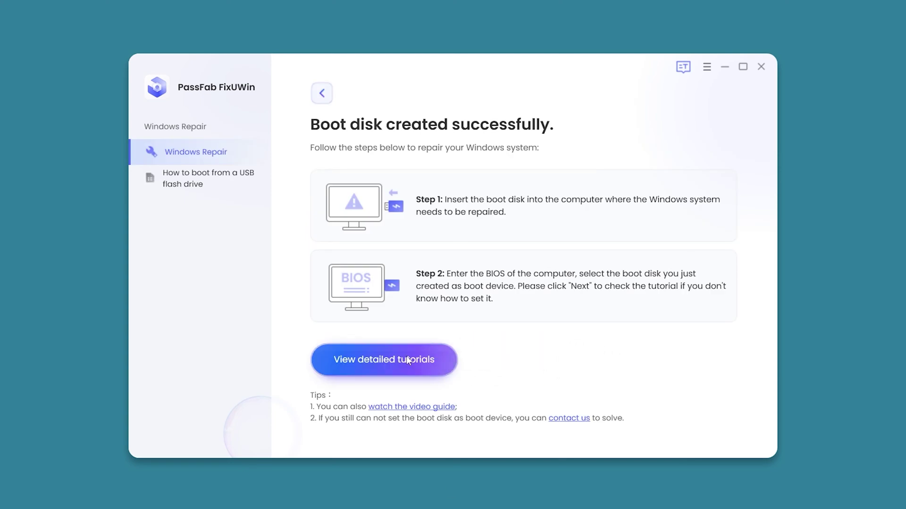
left_click(407, 360)
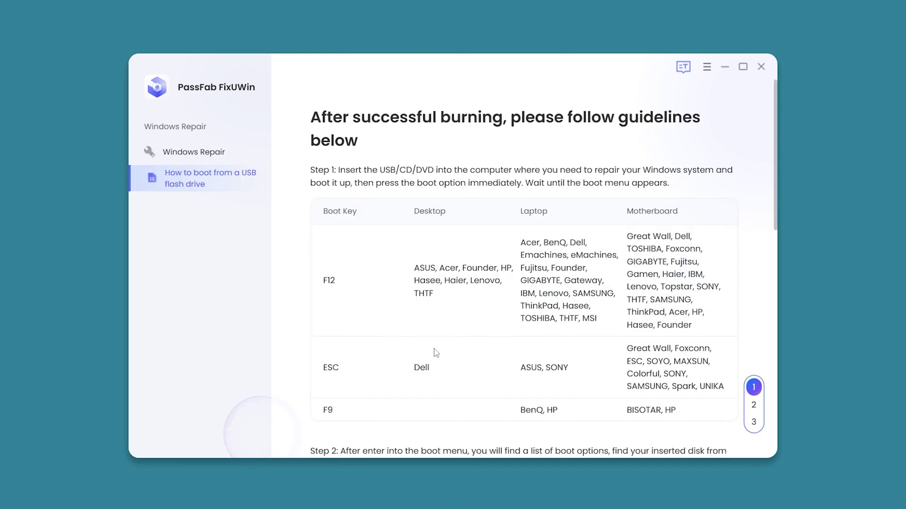
scroll(762, 169, "down", 5)
scroll(763, 170, "down", 5)
scroll(762, 171, "down", 5)
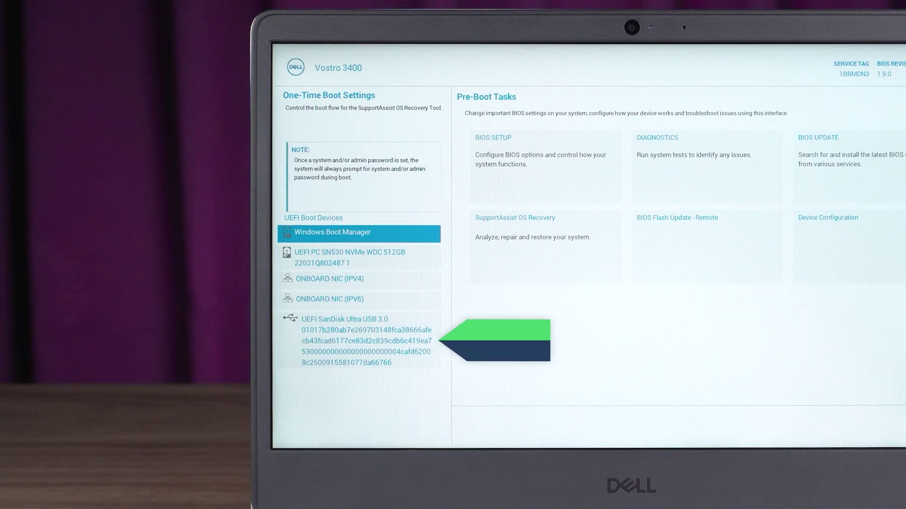
Boot from UEFI SanDisk Ultra USB 3.0 in the F12 one-time boot menu.
key("Down")
key("Down")
key("Down")
key("Down")
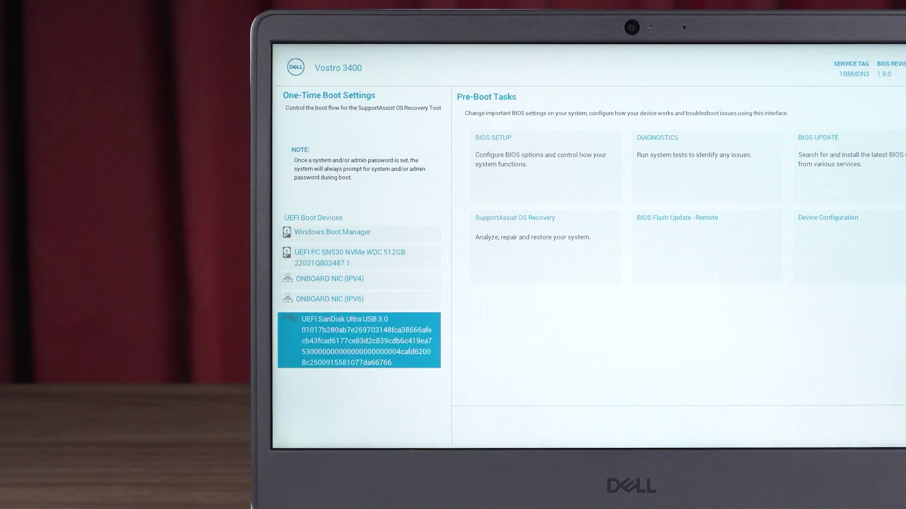
key("Return")
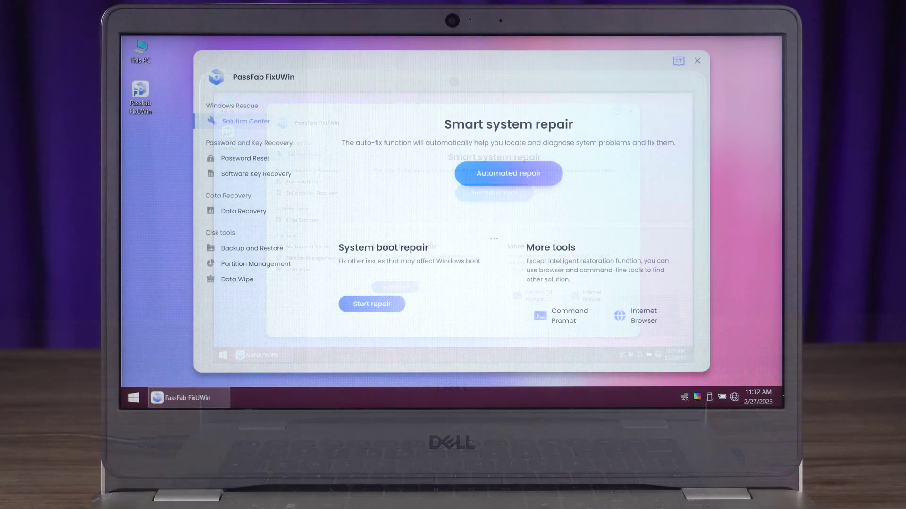
Run automated repair on the C: partition, then confirm restarting the computer.
left_click(507, 175)
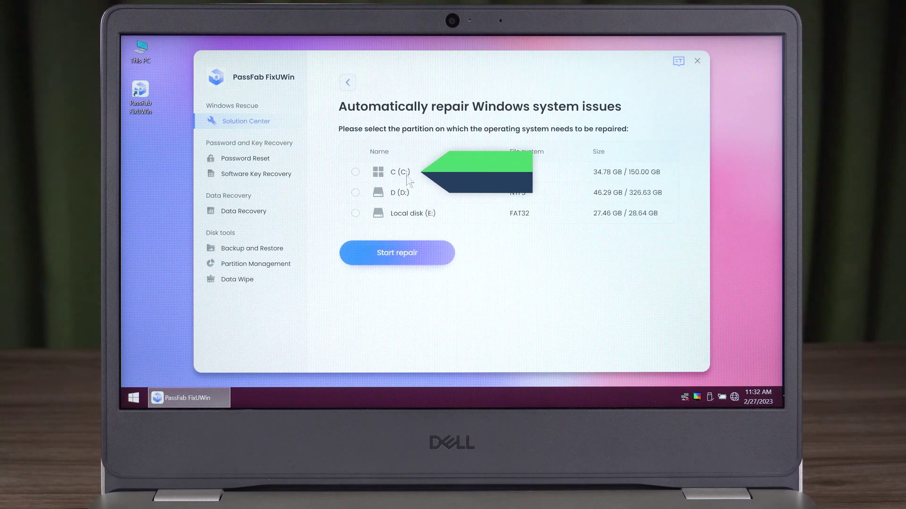
left_click(410, 179)
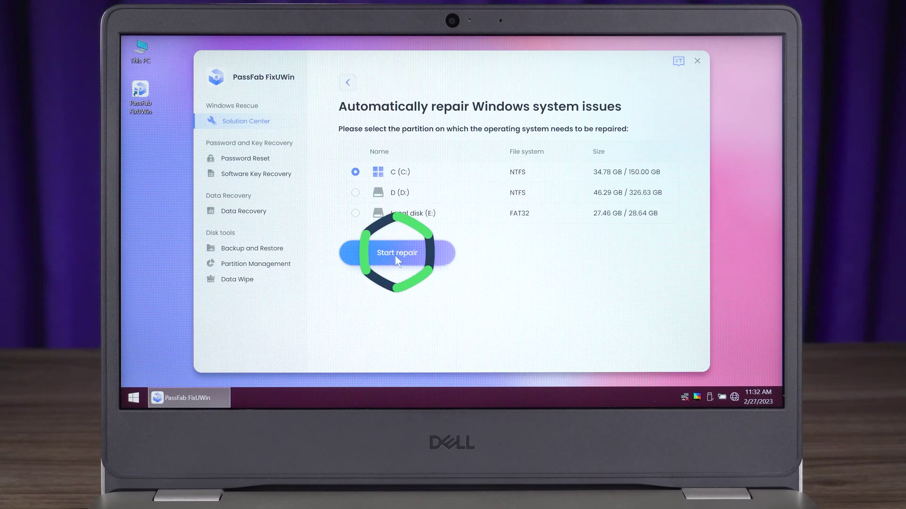
left_click(396, 253)
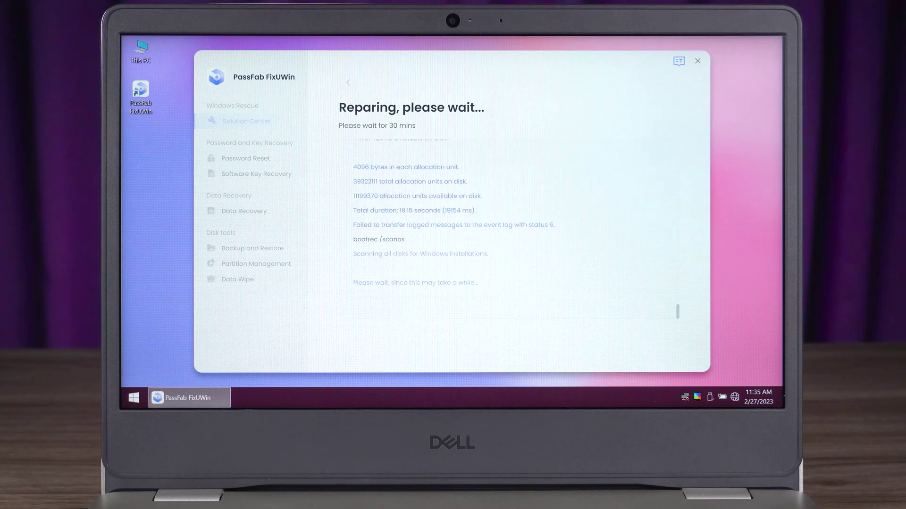
left_click(397, 343)
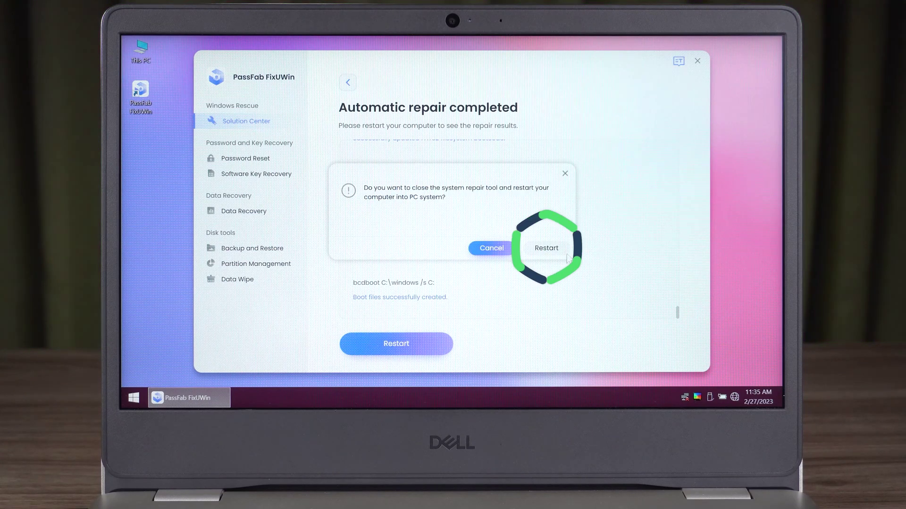
left_click(546, 249)
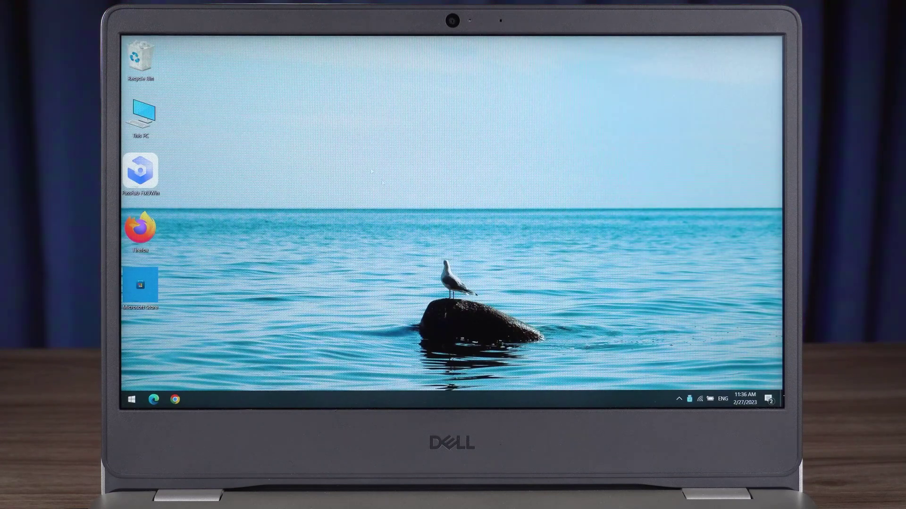
Refresh the repaired Windows 10 desktop twice, then dismiss a third context menu.
right_click(298, 37)
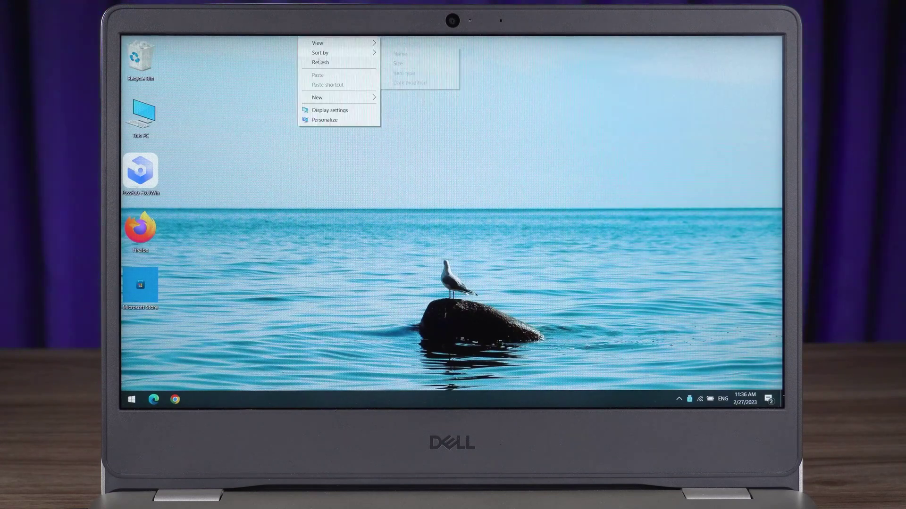
left_click(332, 66)
right_click(364, 153)
left_click(396, 181)
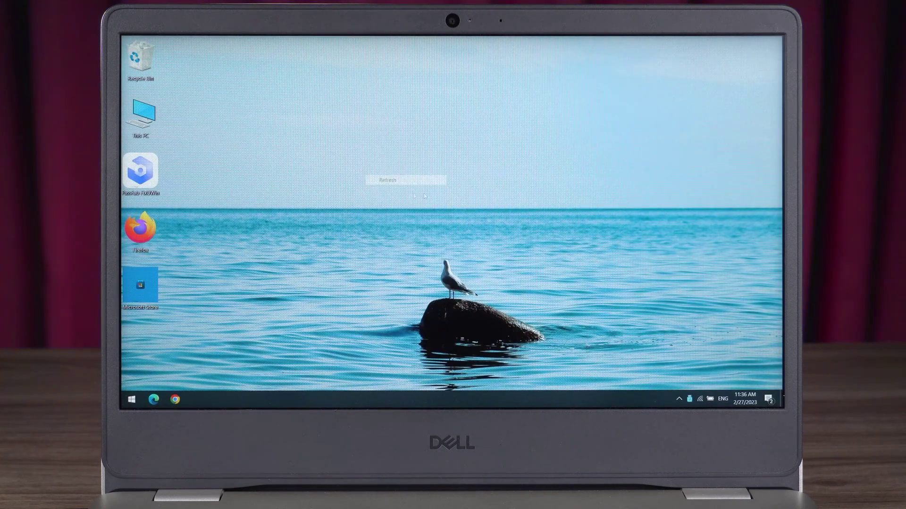
right_click(541, 171)
left_click(566, 198)
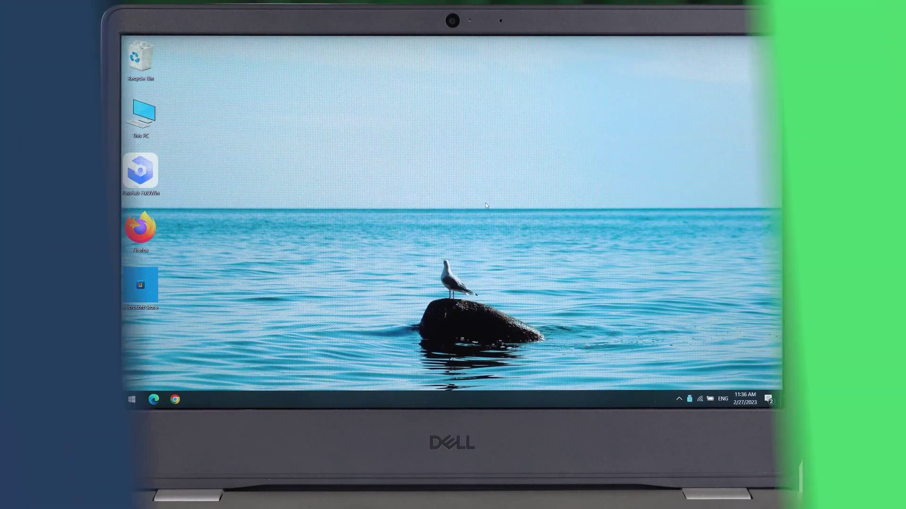